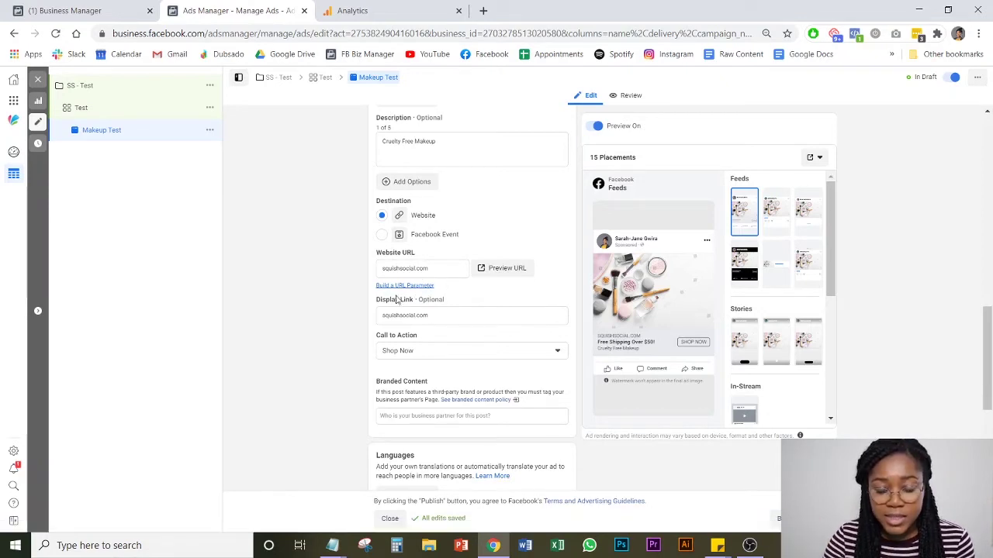
# - In the URL builder, set Campaign Source to 'facebook ad' and Campaign Medium to 'cpc'
pyautogui.click(419, 287)
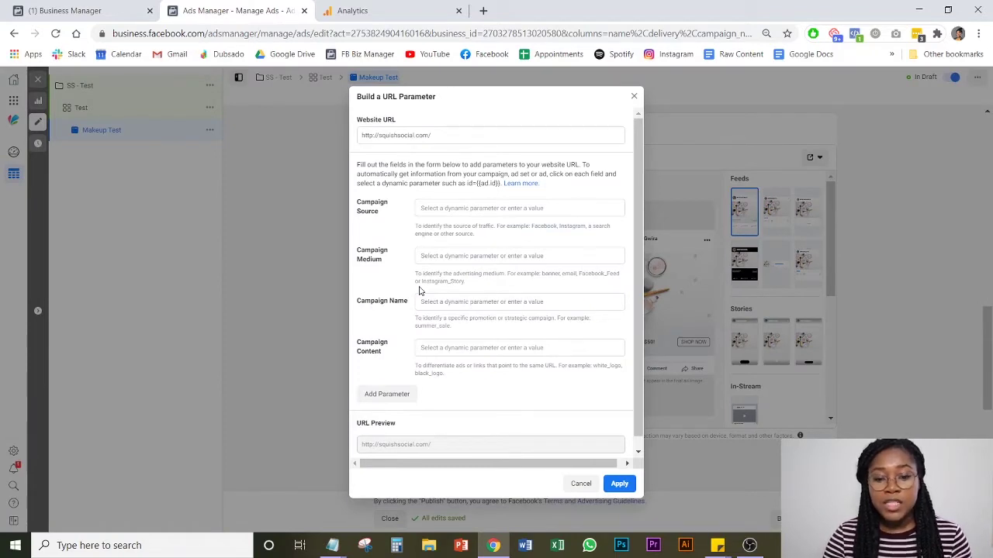
pyautogui.click(452, 211)
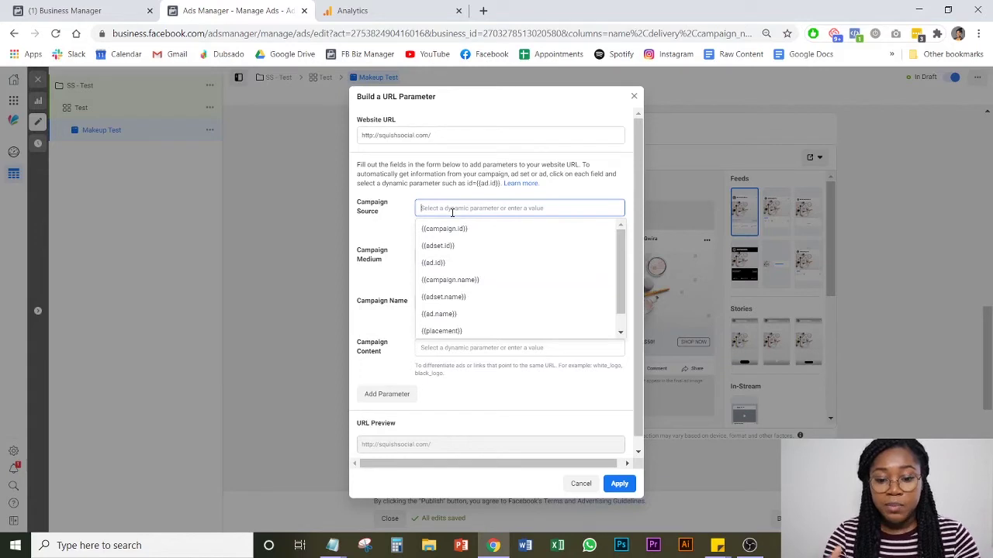
pyautogui.write('faceb')
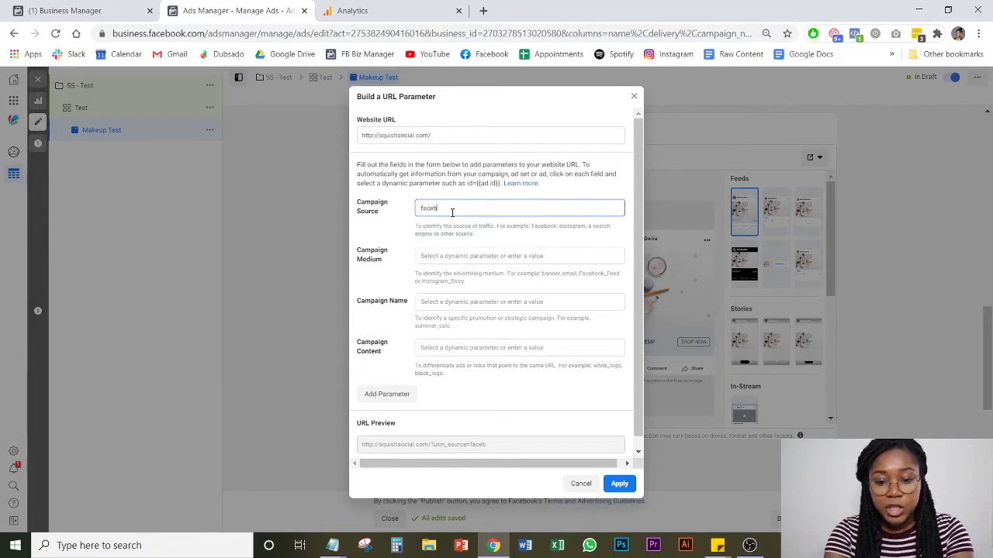
pyautogui.write('ook ad')
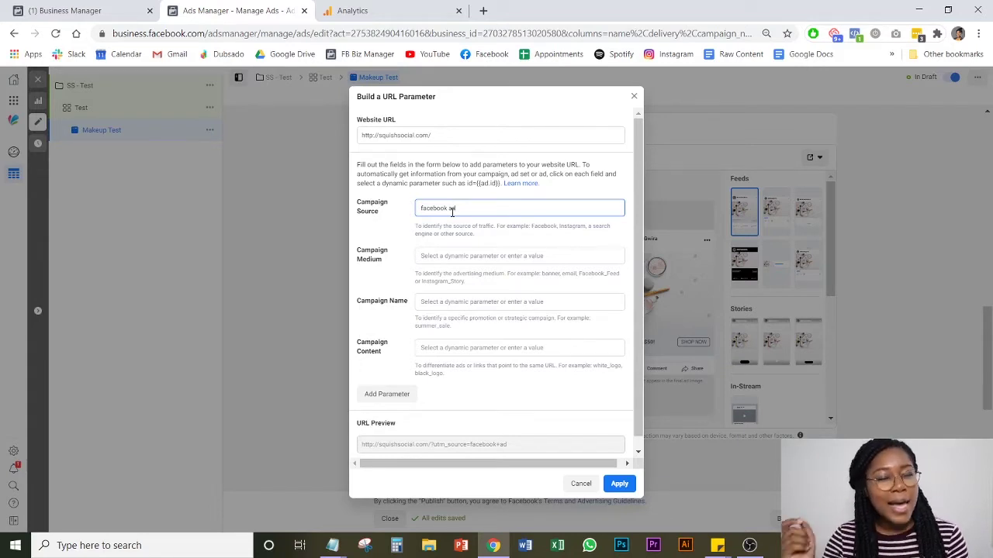
pyautogui.click(460, 253)
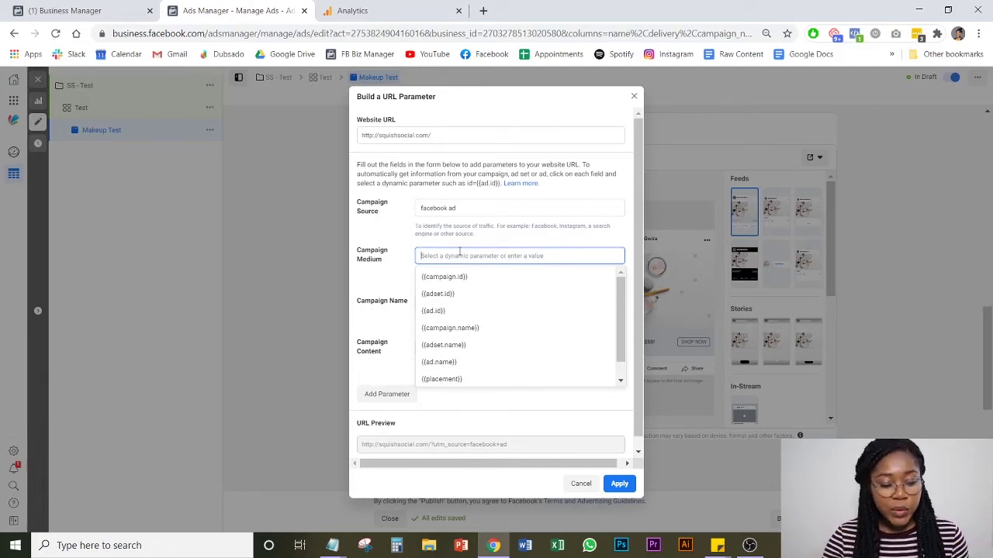
pyautogui.write('cpc')
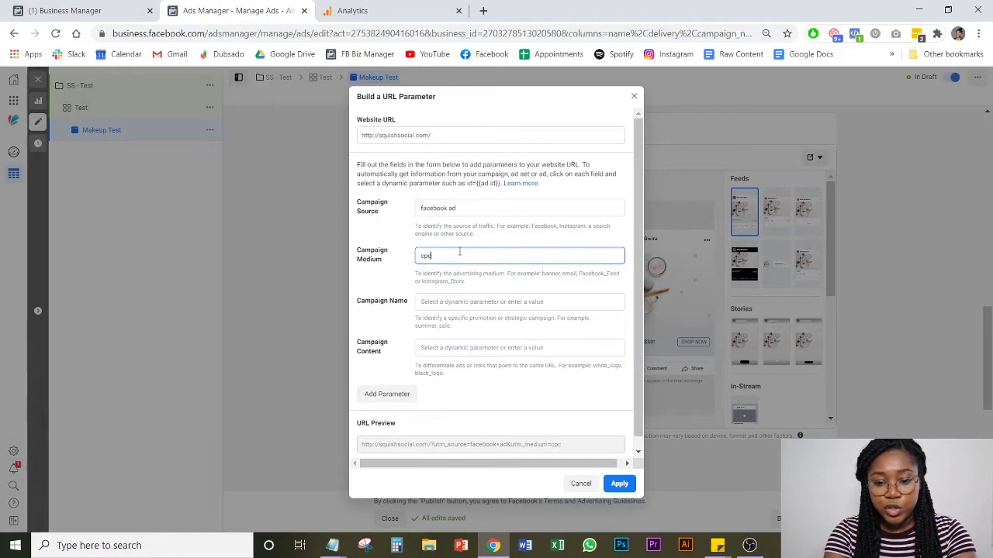
pyautogui.scroll(-1, 464, 290)
pyautogui.click(464, 290)
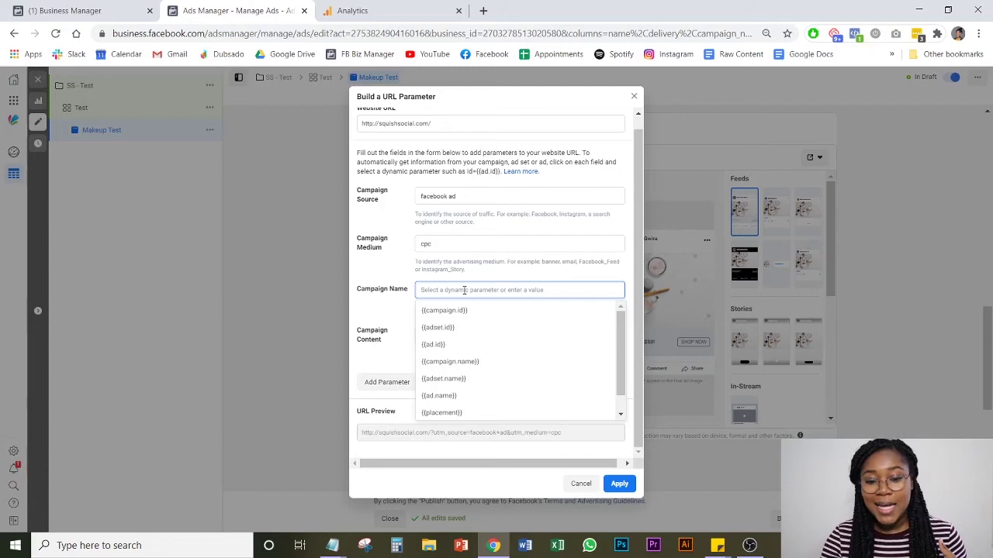
# - Set Campaign Name to {{campaign.name}}, replacing the earlier {{adset.name}} choice
pyautogui.click(469, 378)
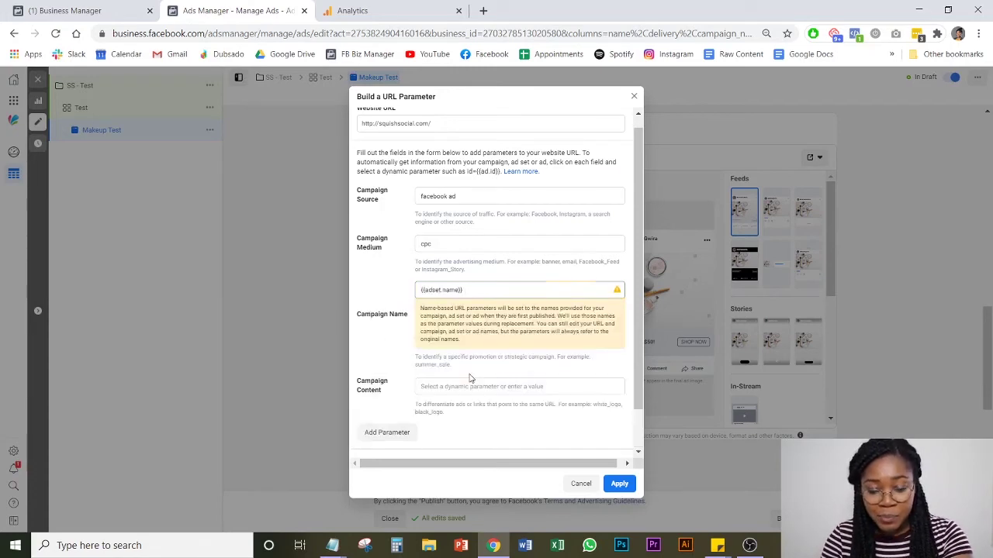
pyautogui.scroll(-1, 489, 329)
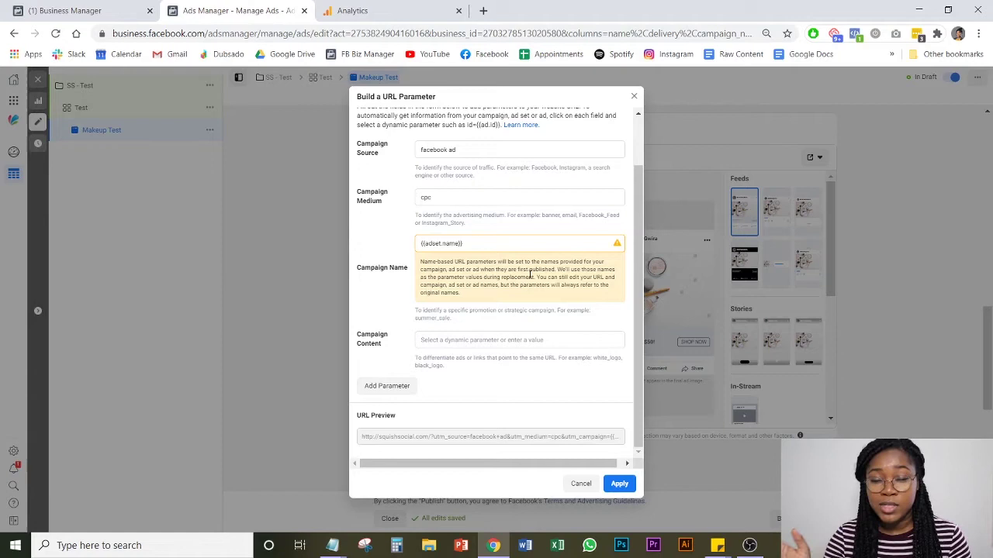
pyautogui.click(525, 339)
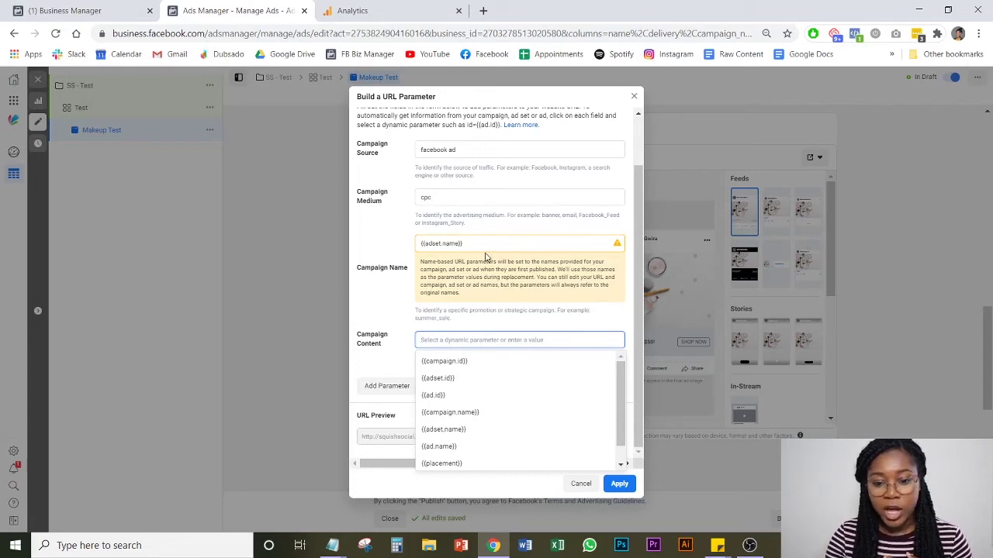
pyautogui.click(481, 246)
pyautogui.write('cam')
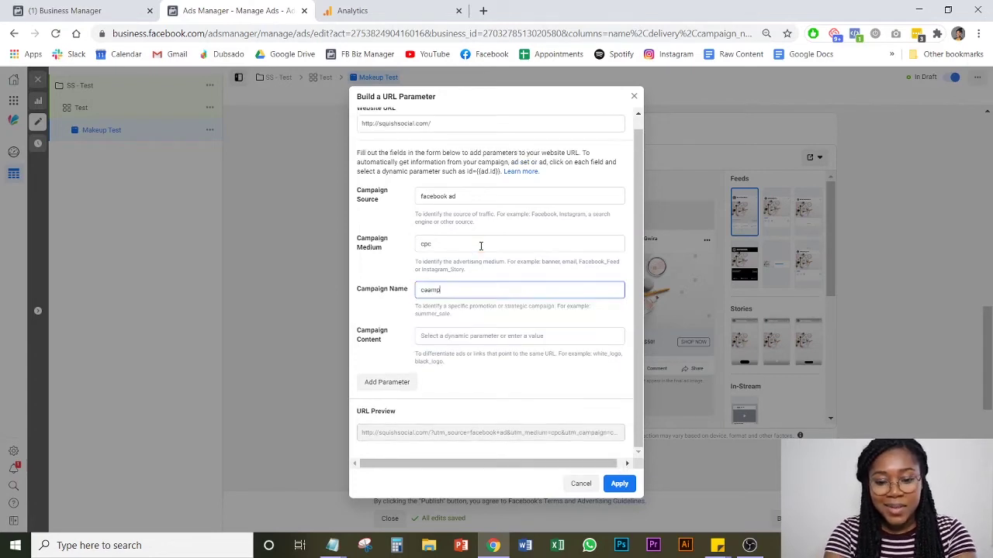
pyautogui.write('p')
pyautogui.press('BackSpace')
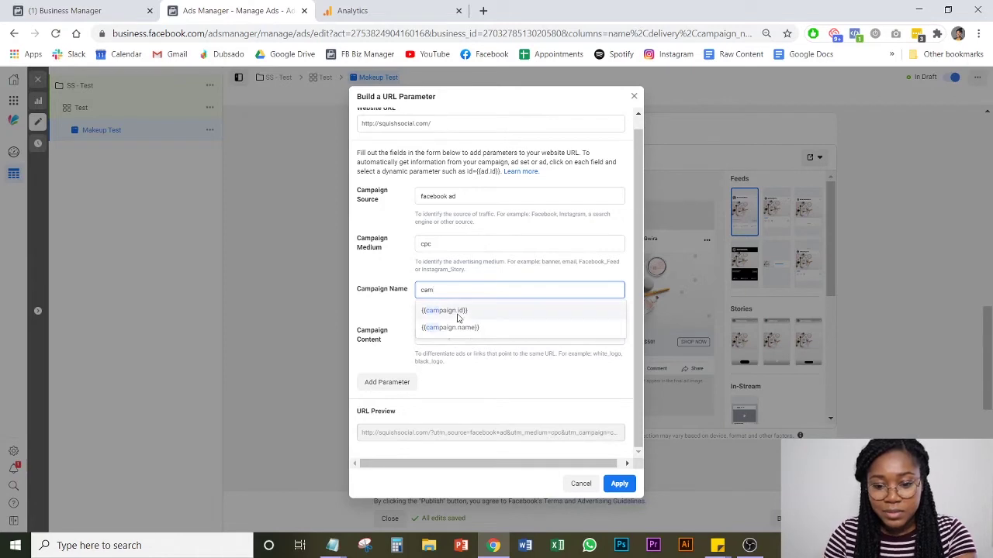
pyautogui.click(462, 327)
# - Set Campaign Content to {{adset.name}}
pyautogui.click(467, 339)
pyautogui.write('ad')
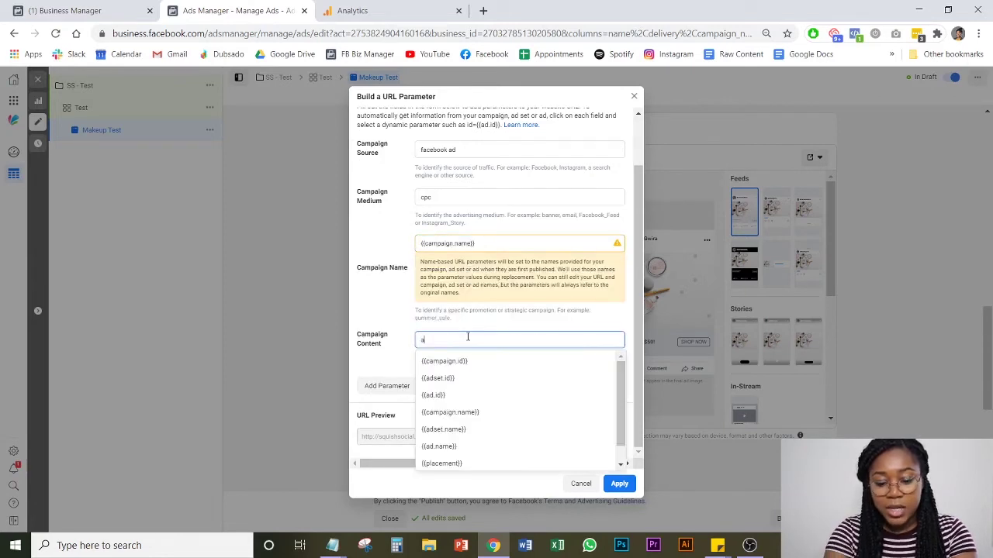
pyautogui.click(478, 400)
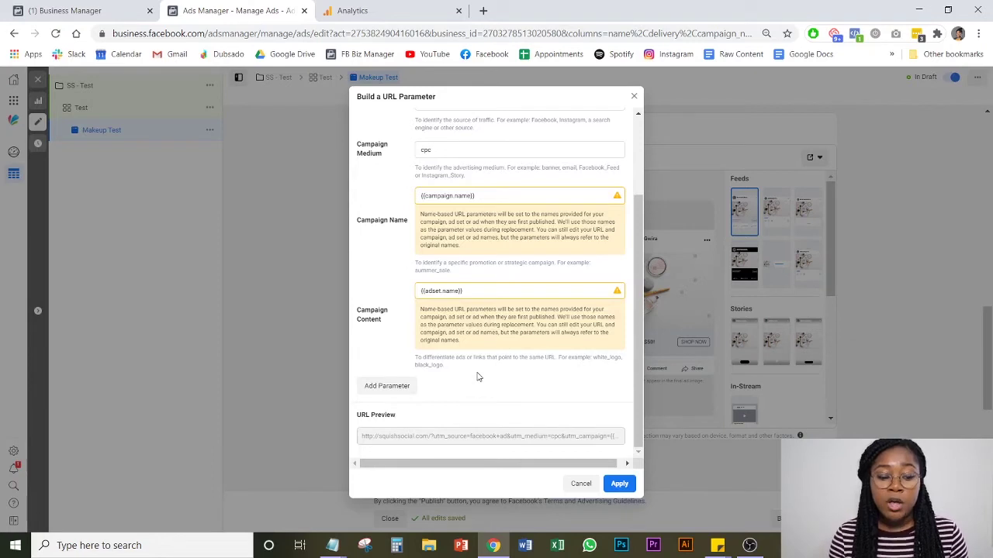
# - Add a custom URL parameter 'video ad' with value {{ad.name}}
pyautogui.click(404, 387)
pyautogui.scroll(-1, 415, 394)
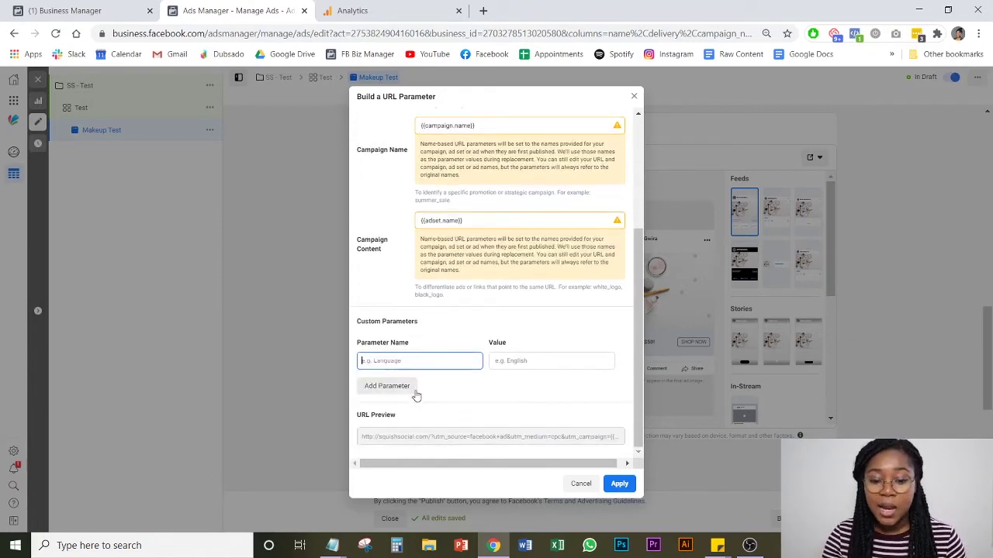
pyautogui.click(422, 362)
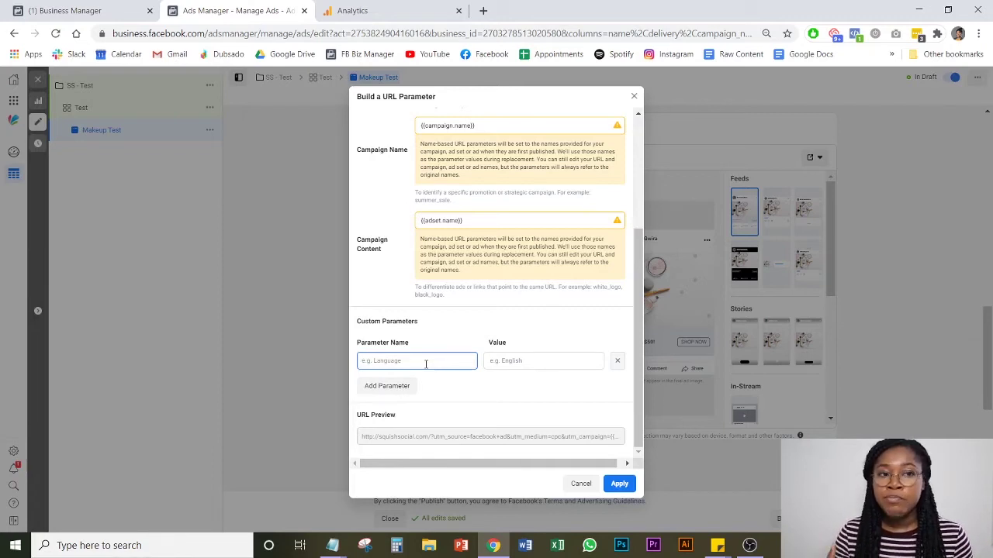
pyautogui.write('video ad')
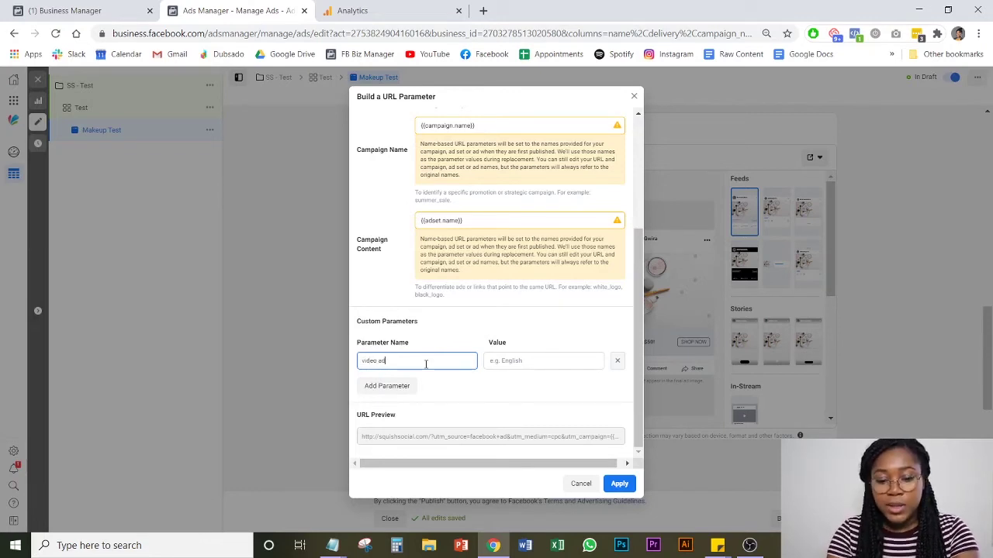
pyautogui.click(504, 361)
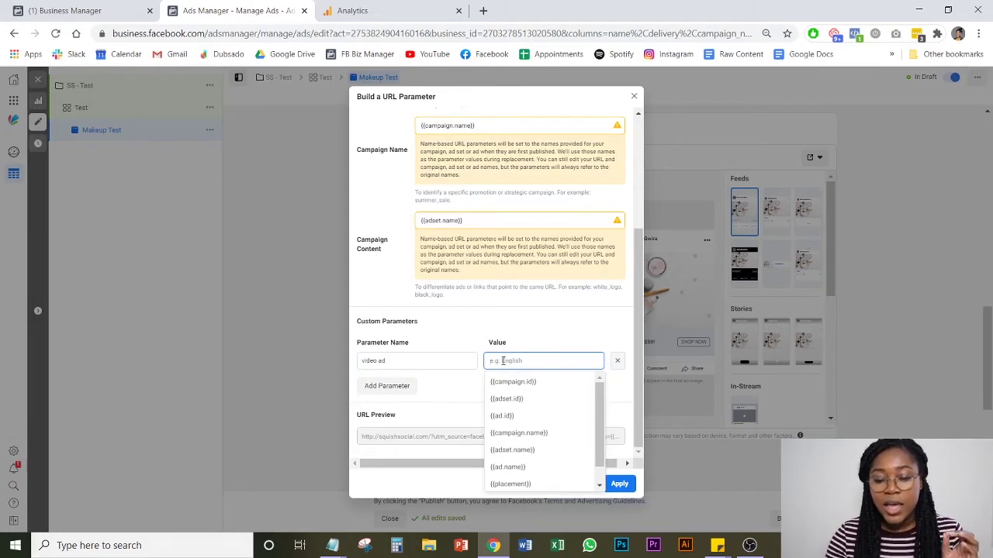
pyautogui.click(549, 468)
pyautogui.scroll(-2, 560, 392)
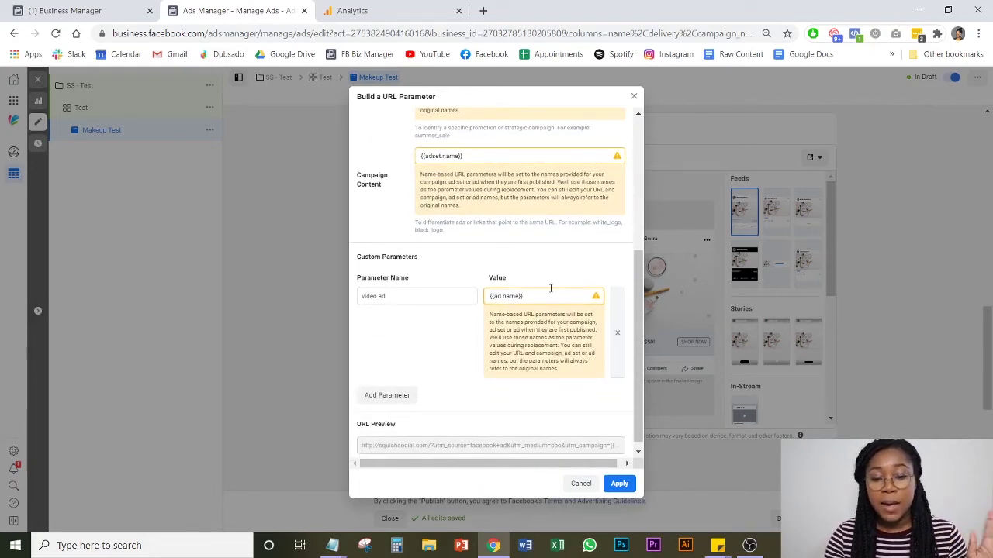
pyautogui.scroll(-1, 574, 349)
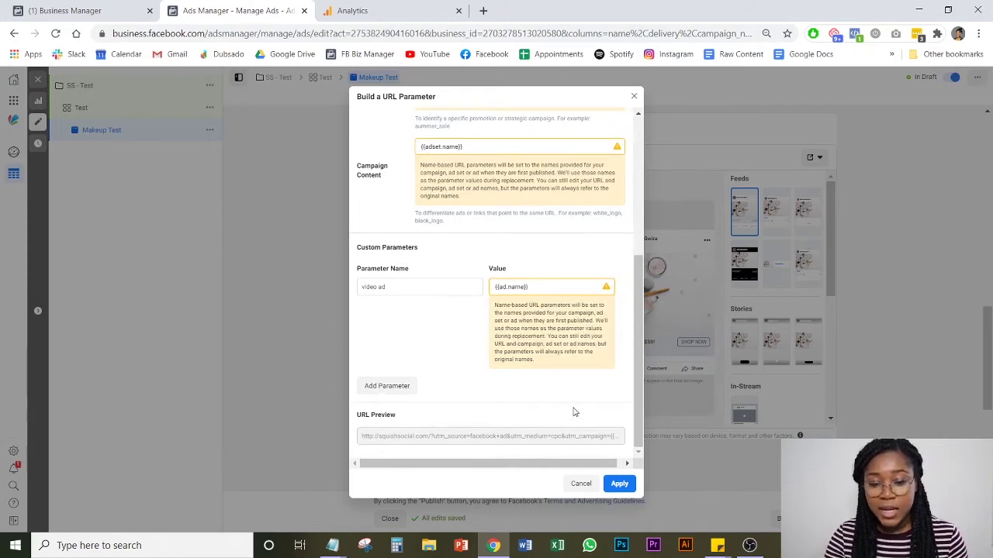
# - Apply the UTM parameters to the ad's website URL and switch to the Google Analytics tab
pyautogui.click(620, 484)
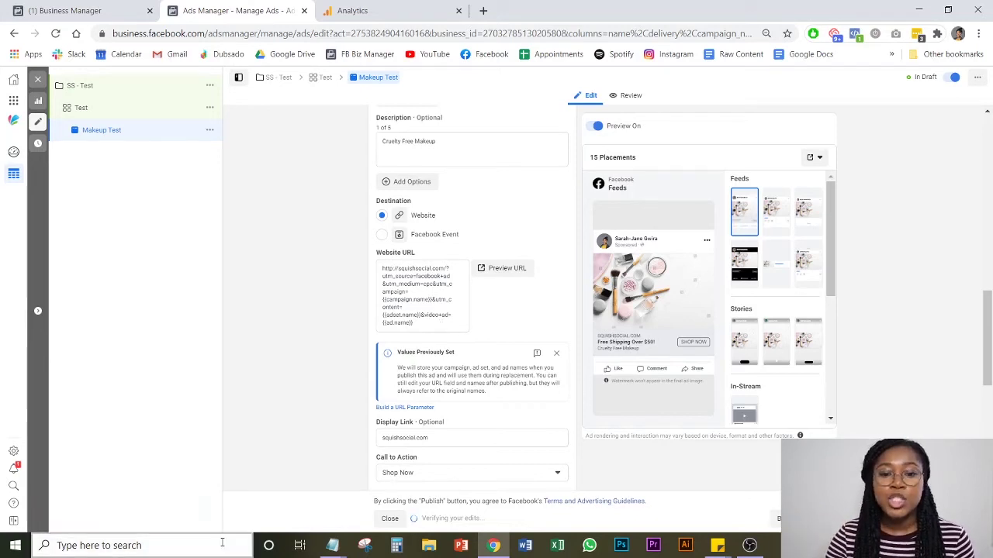
pyautogui.hotkey('ctrl', 'Tab')
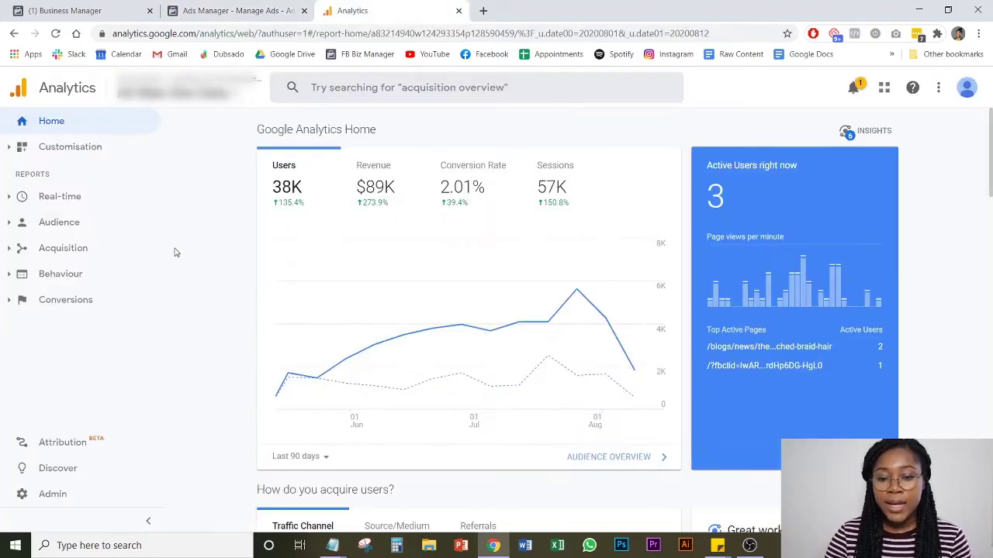
# - Open Acquisition > All Traffic > Source/Medium and review the table led by facebook ad / cpc
pyautogui.click(9, 256)
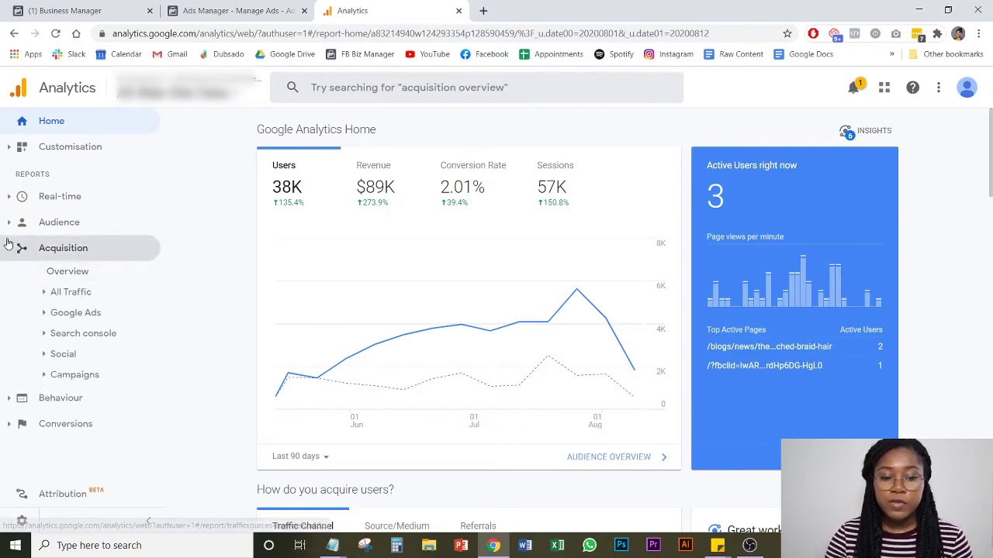
pyautogui.click(44, 294)
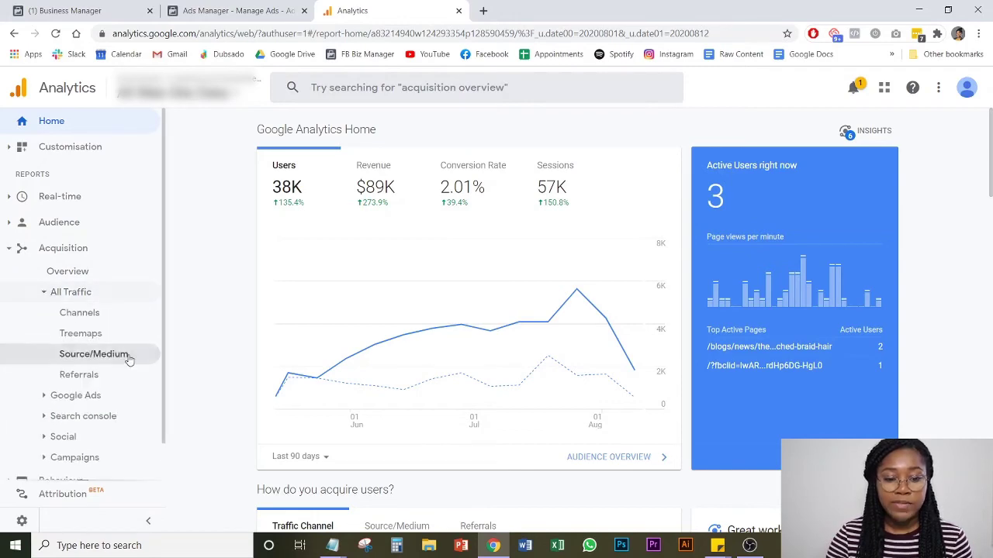
pyautogui.click(96, 358)
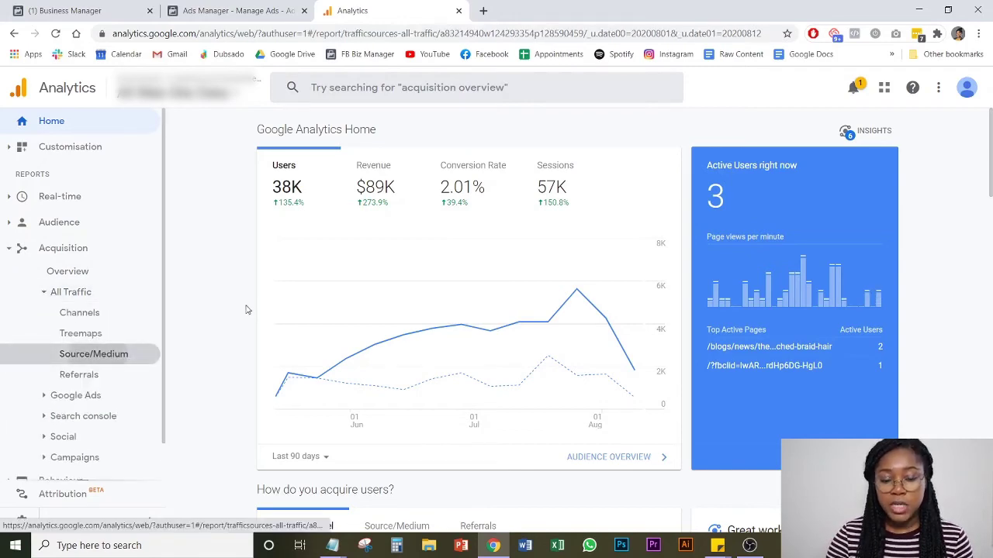
pyautogui.scroll(-3, 248, 349)
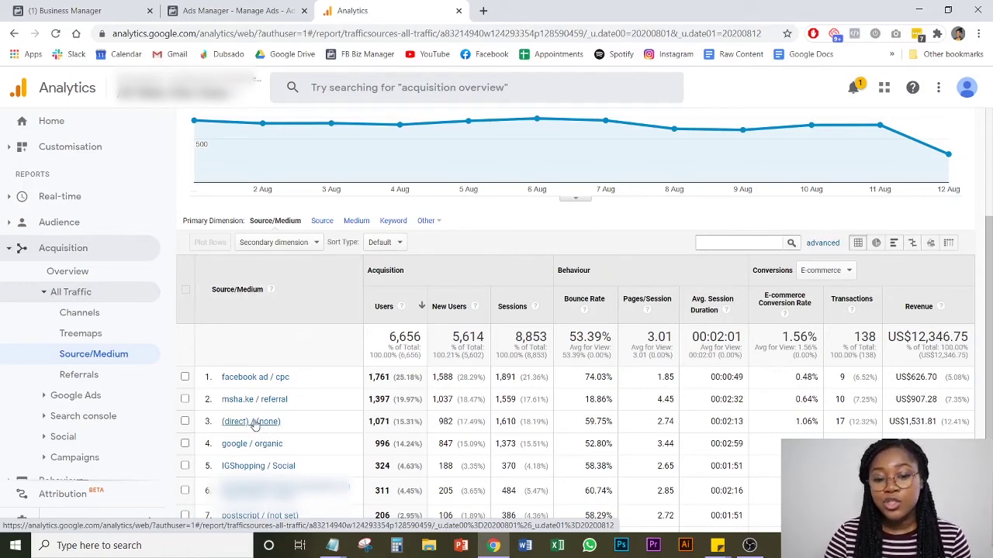
pyautogui.scroll(-1, 255, 425)
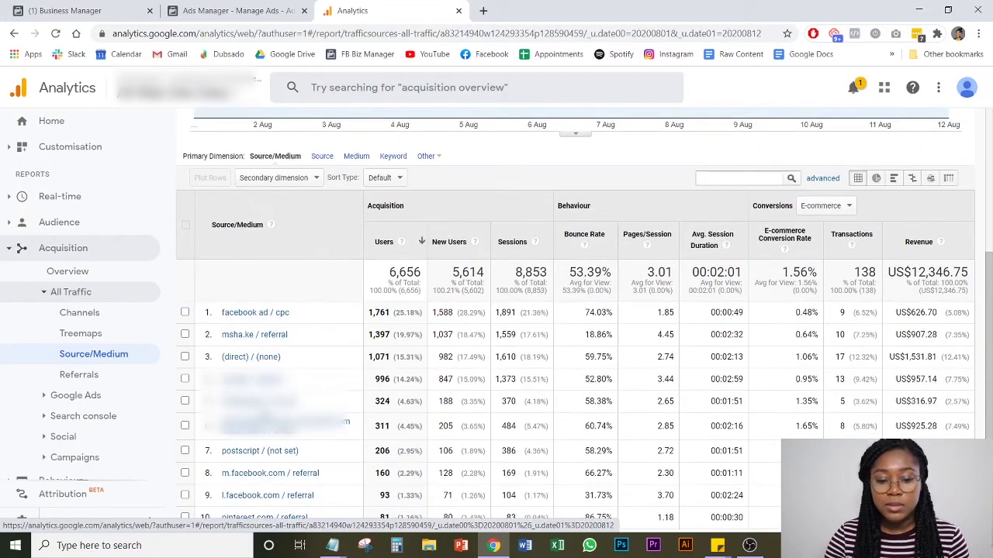
pyautogui.scroll(-1, 255, 419)
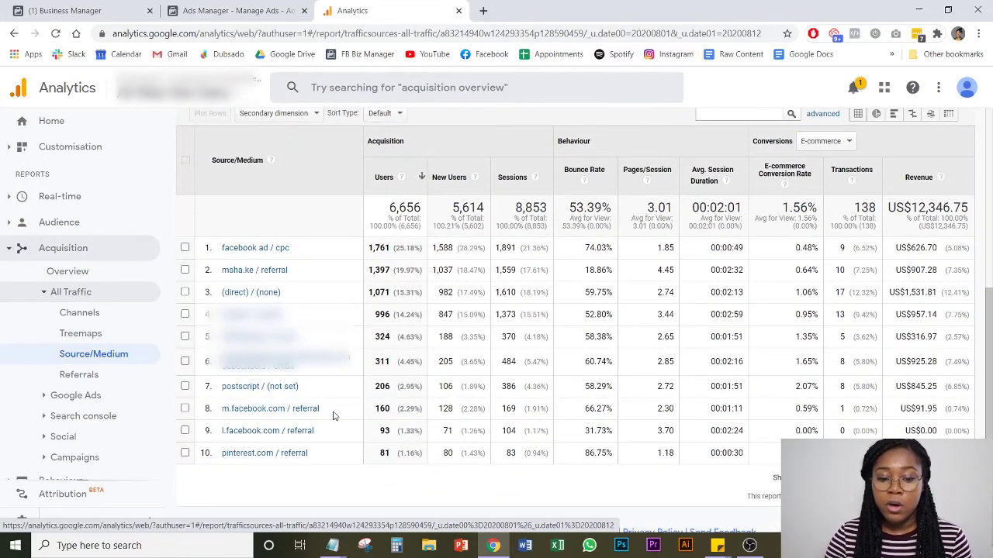
pyautogui.scroll(1, 335, 417)
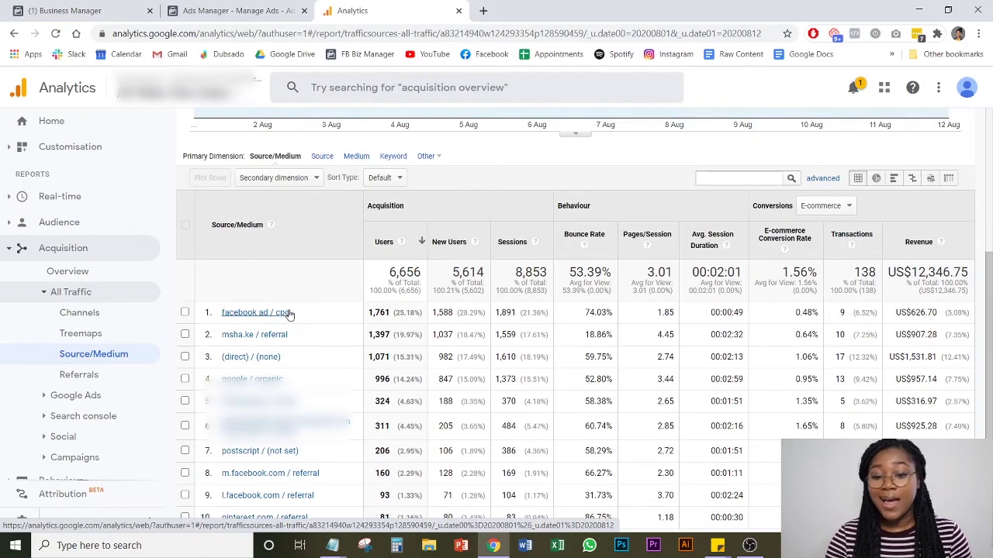
pyautogui.scroll(-1, 124, 318)
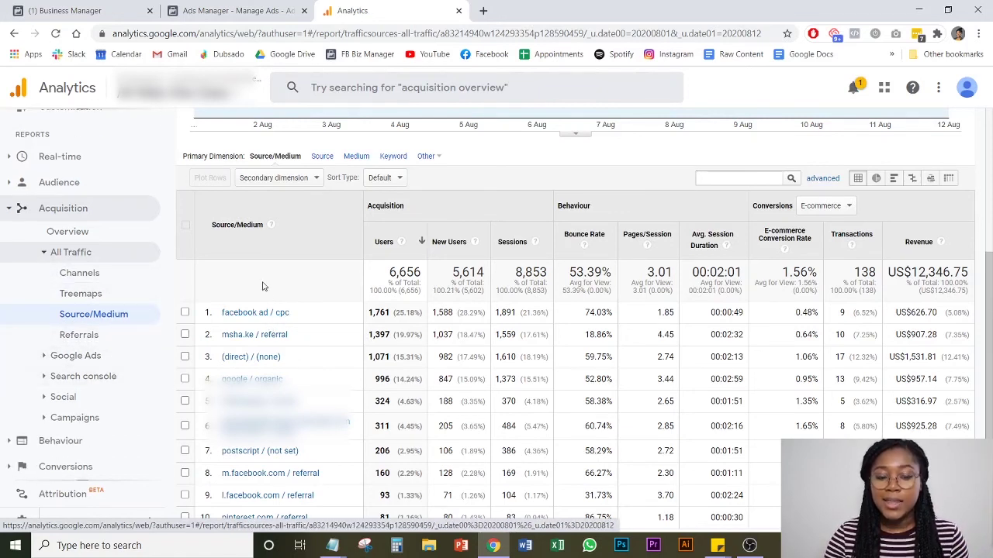
# - Open Acquisition > Campaigns > All Campaigns and review the campaign table led by SS - ABO - Braids - Cold
pyautogui.click(78, 417)
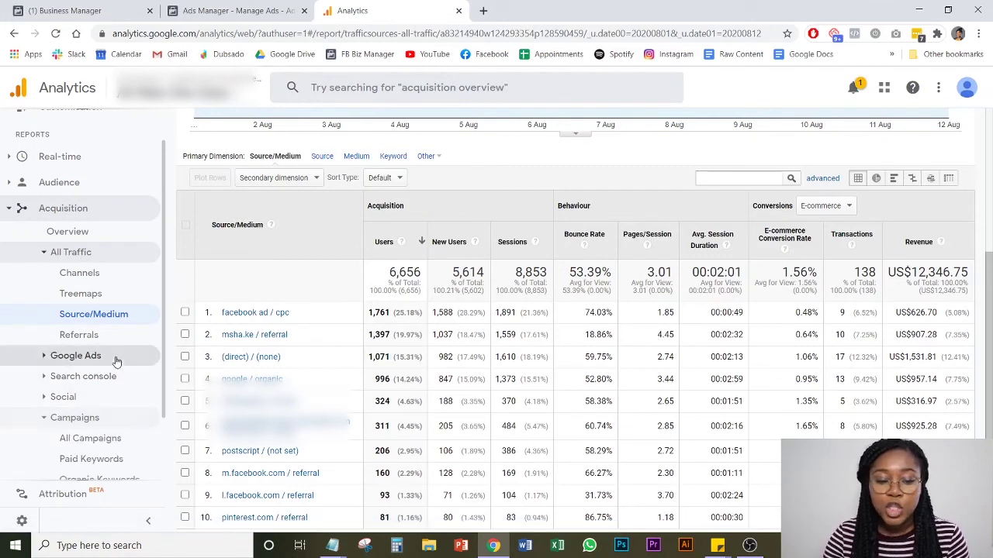
pyautogui.scroll(-2, 120, 357)
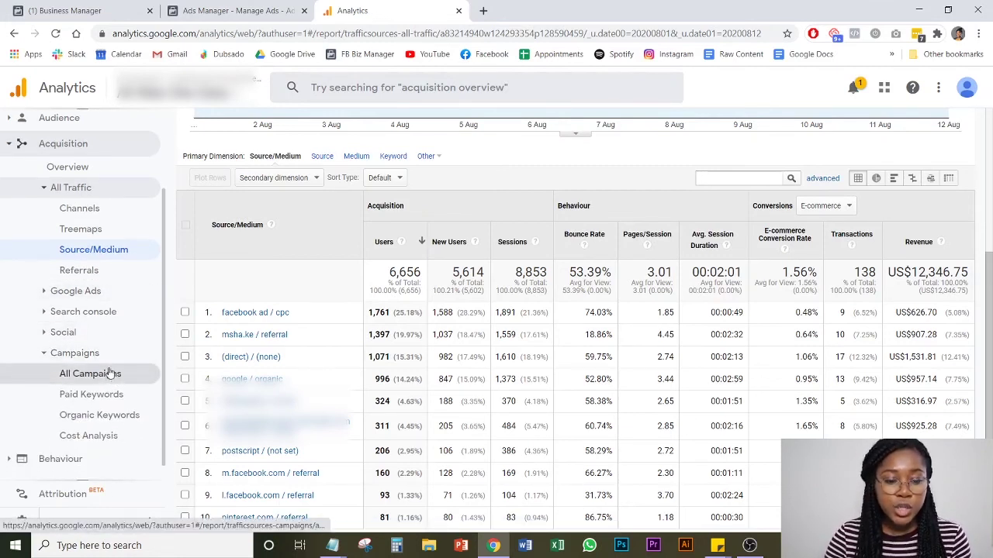
pyautogui.click(108, 377)
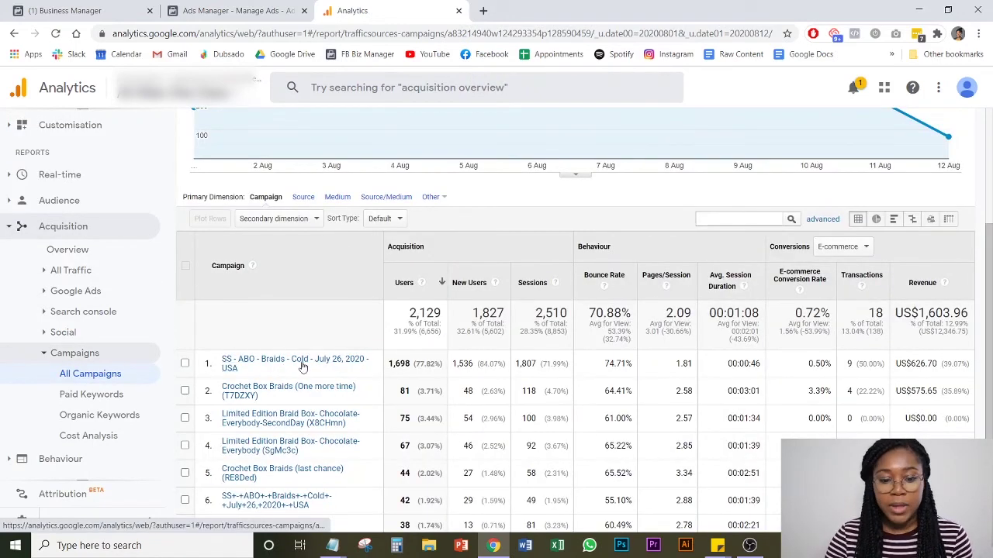
pyautogui.scroll(-1, 304, 353)
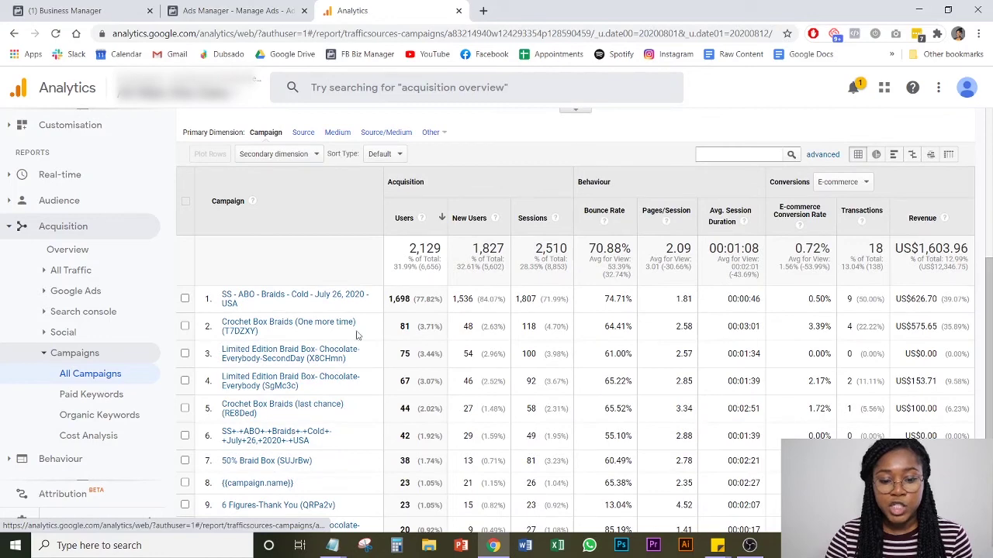
pyautogui.scroll(1, 326, 334)
pyautogui.scroll(1, 326, 337)
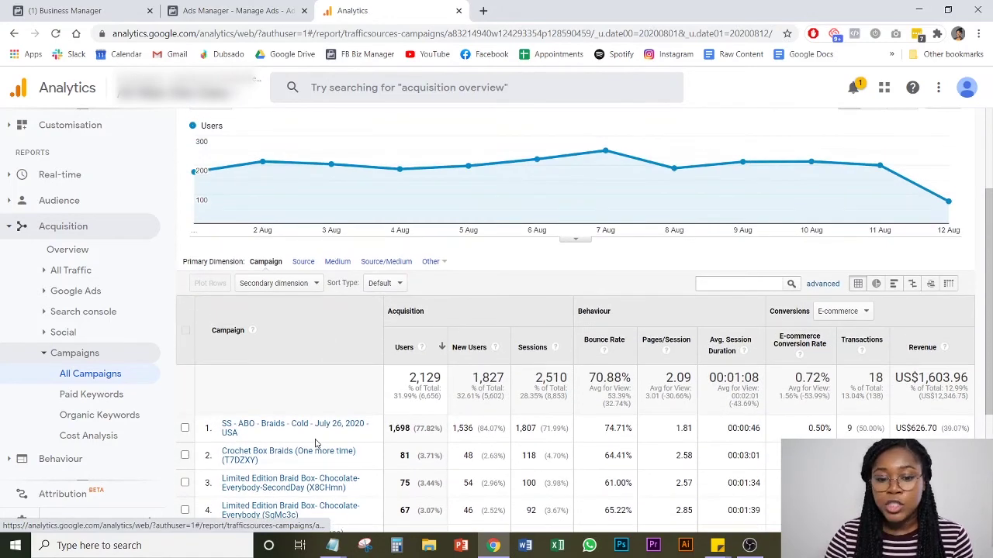
pyautogui.scroll(-1, 264, 423)
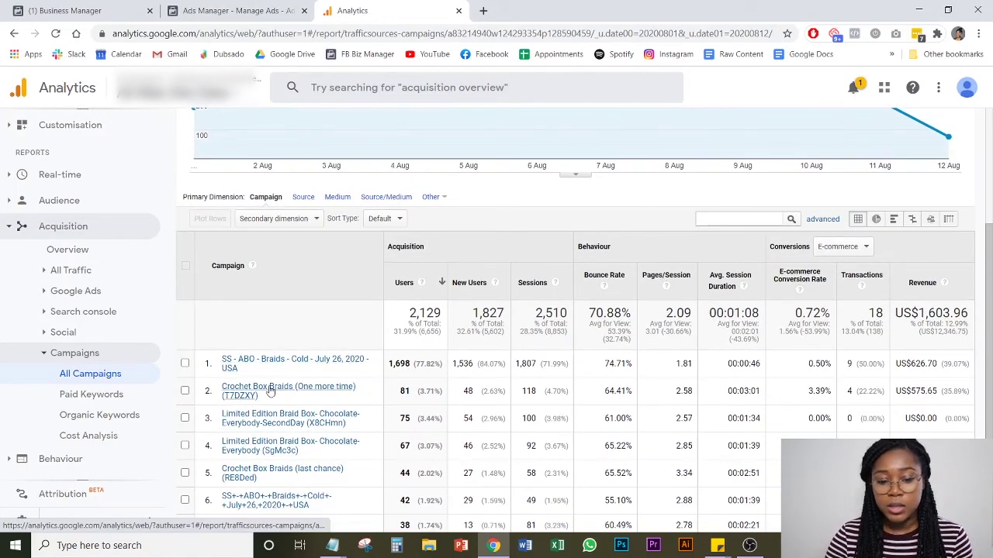